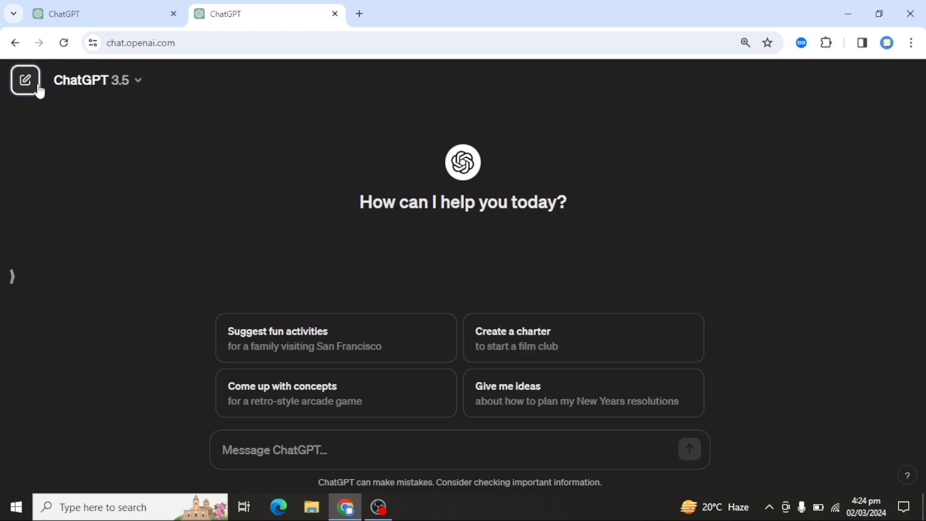
Open the "Know Me?" conversation from the chat history and hide the sidebar
click(11, 280)
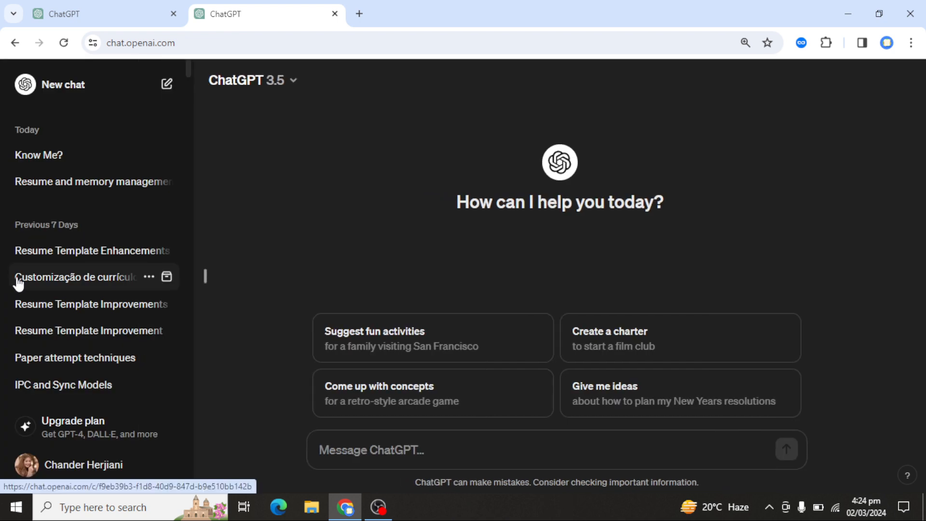
click(74, 99)
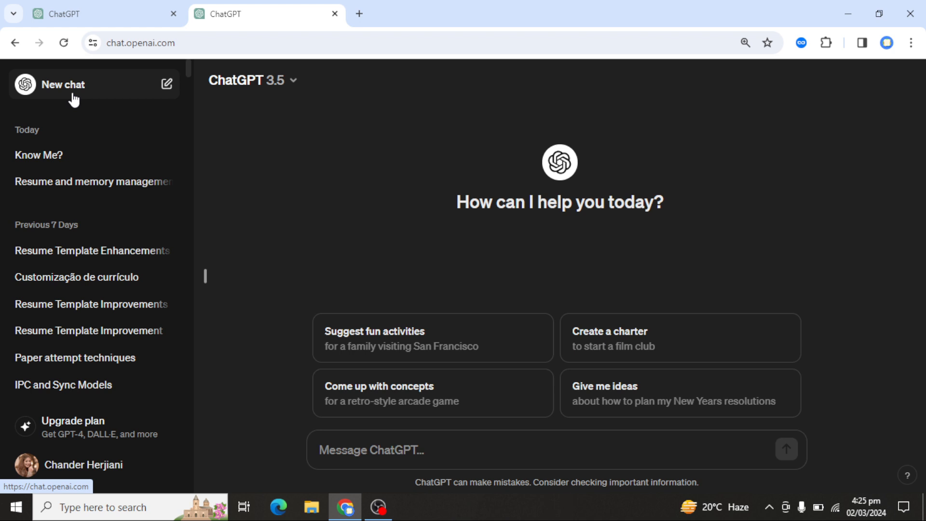
click(88, 159)
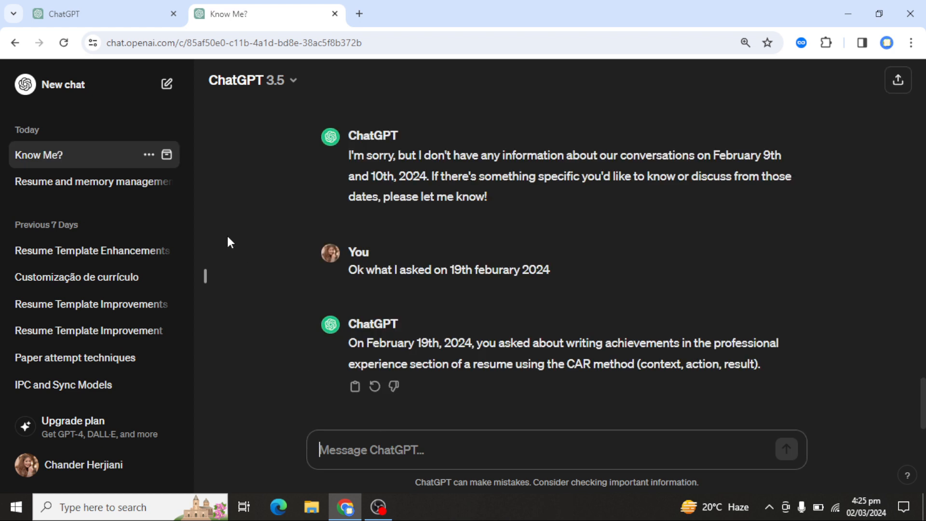
click(208, 273)
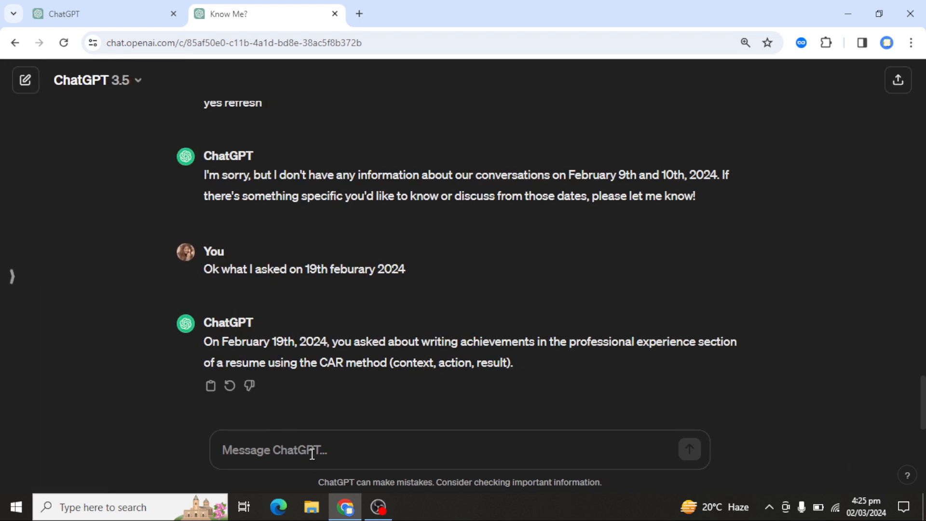
Start a new chat and send the prompt "Write the java code for anything"
click(311, 452)
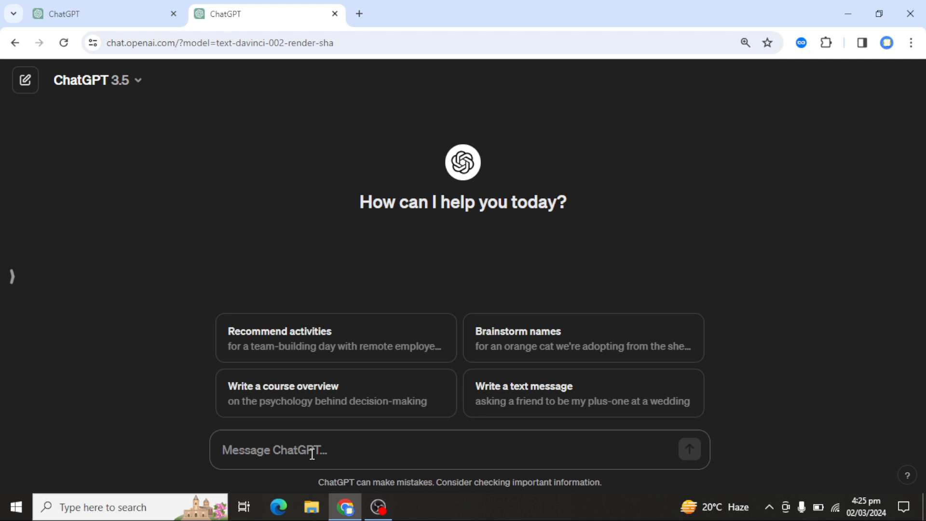
text(Writ)
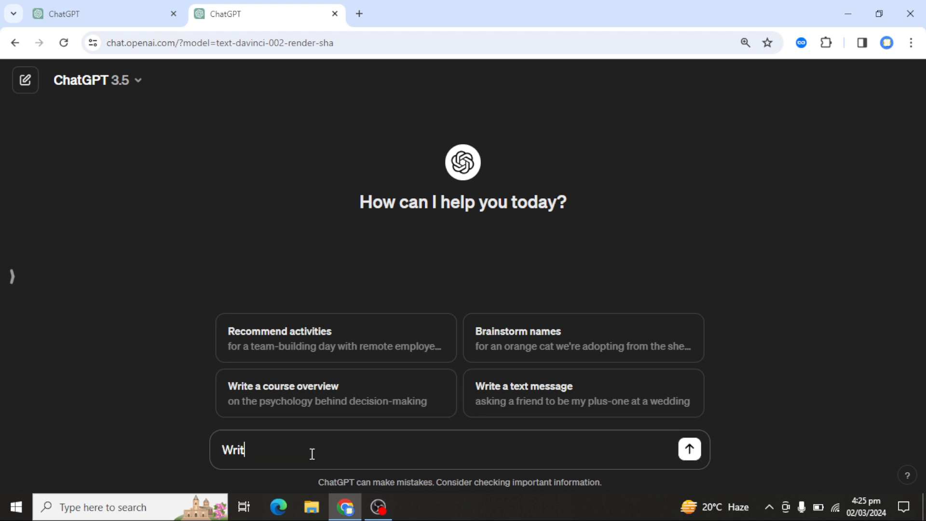
text(e the java code for )
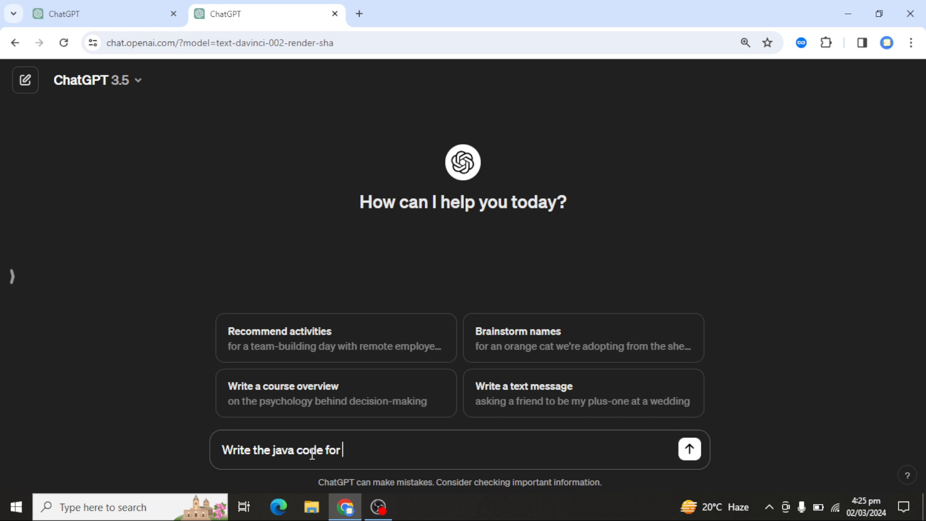
text(anything)
key(Return)
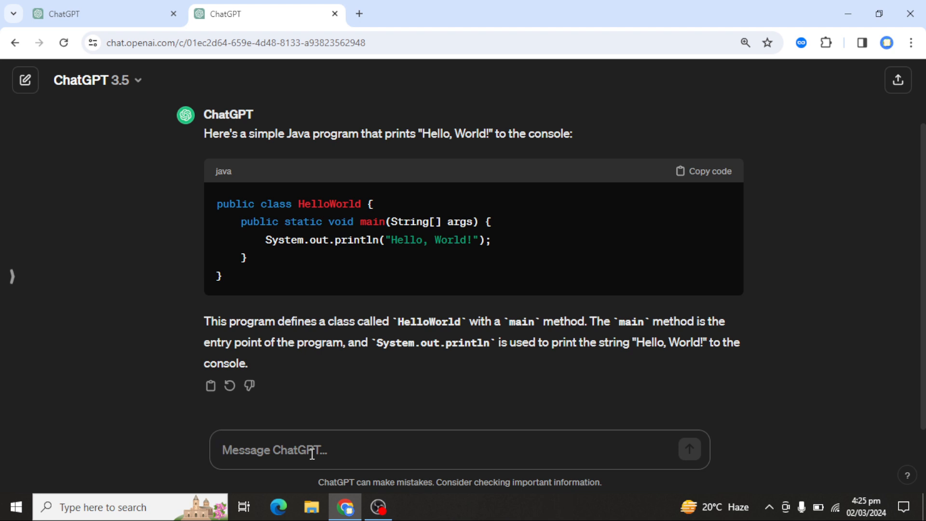
View the list of ChatGPT keyboard shortcuts, including the copy commands, and close it
click(419, 134)
click(907, 476)
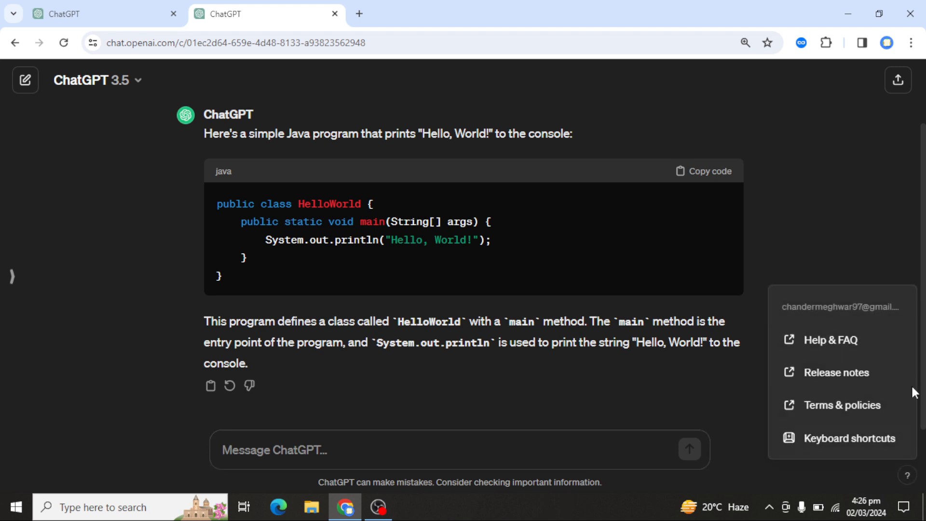
click(860, 437)
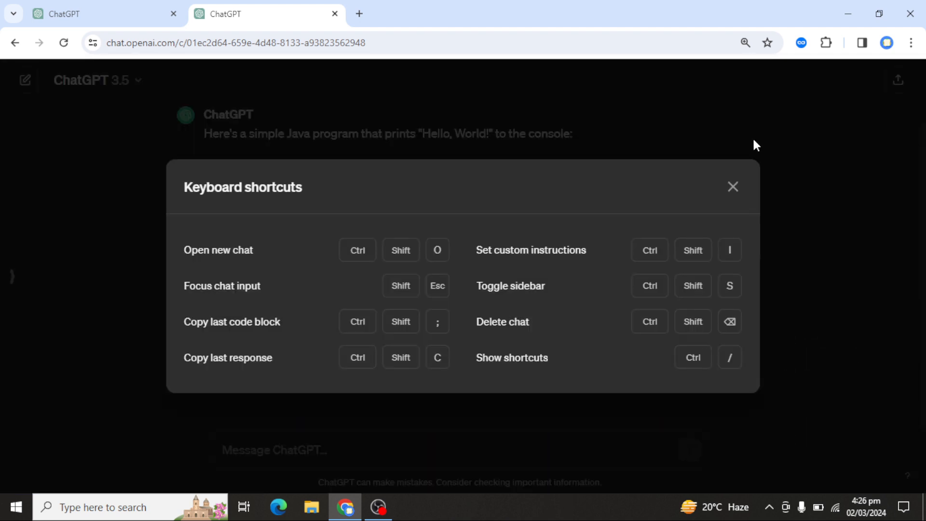
click(733, 187)
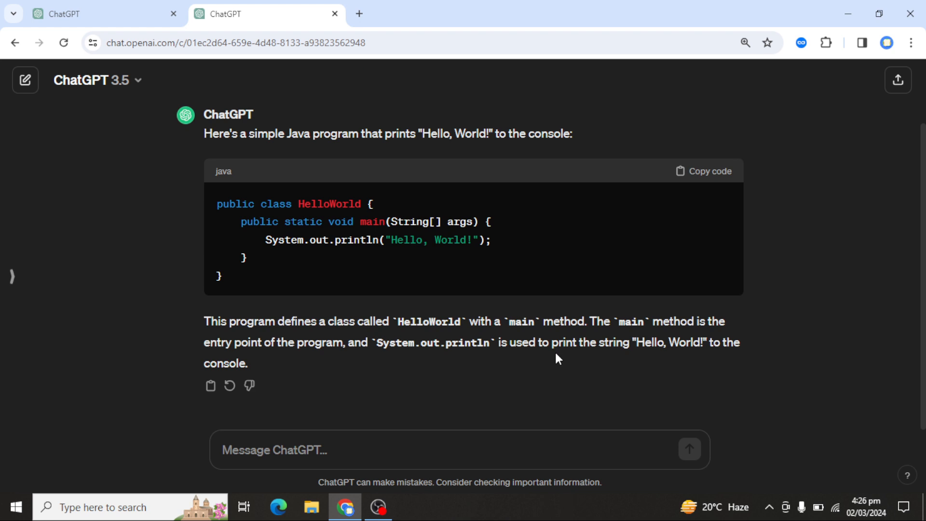
Open Notepad and paste the copied HelloWorld Java code block into the blank document
click(61, 517)
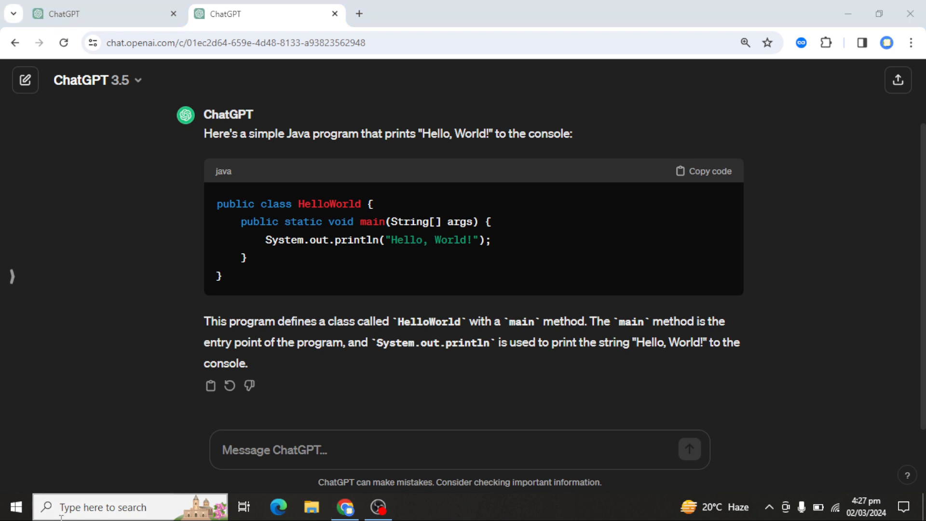
text(n)
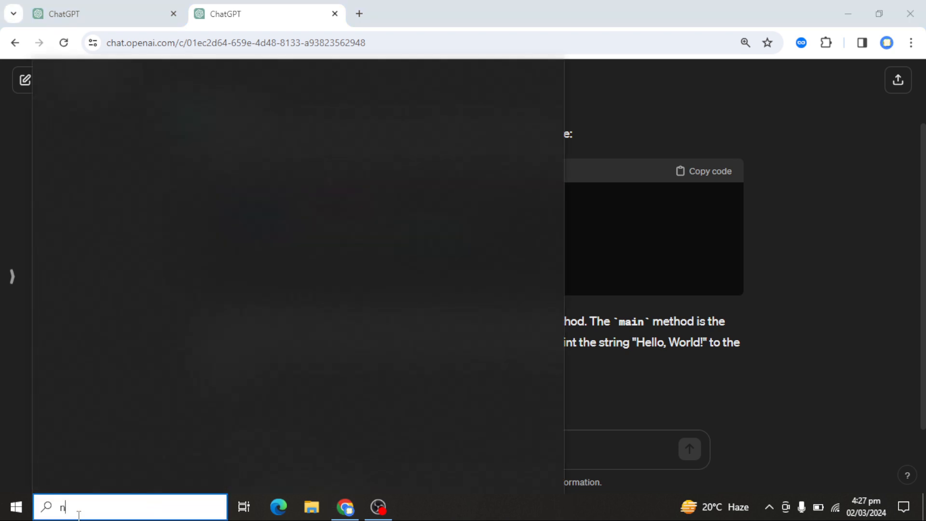
text(ote)
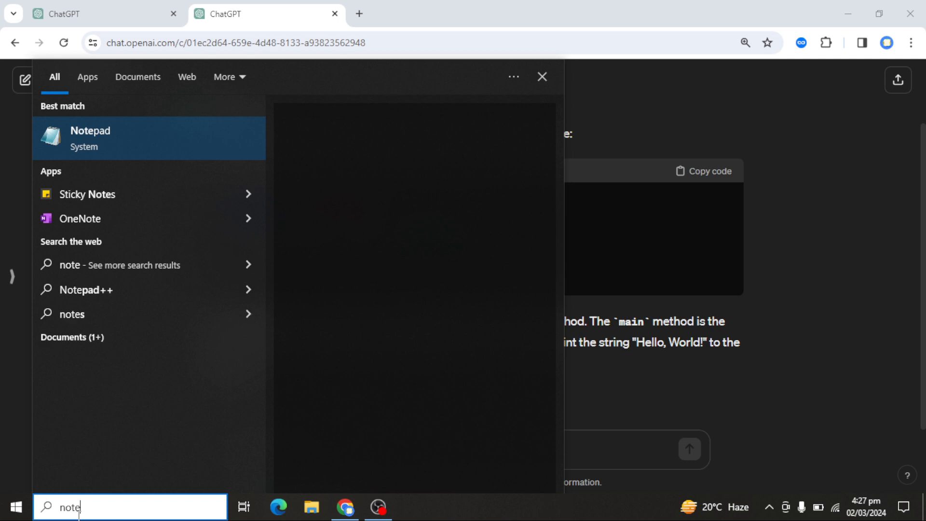
key(Return)
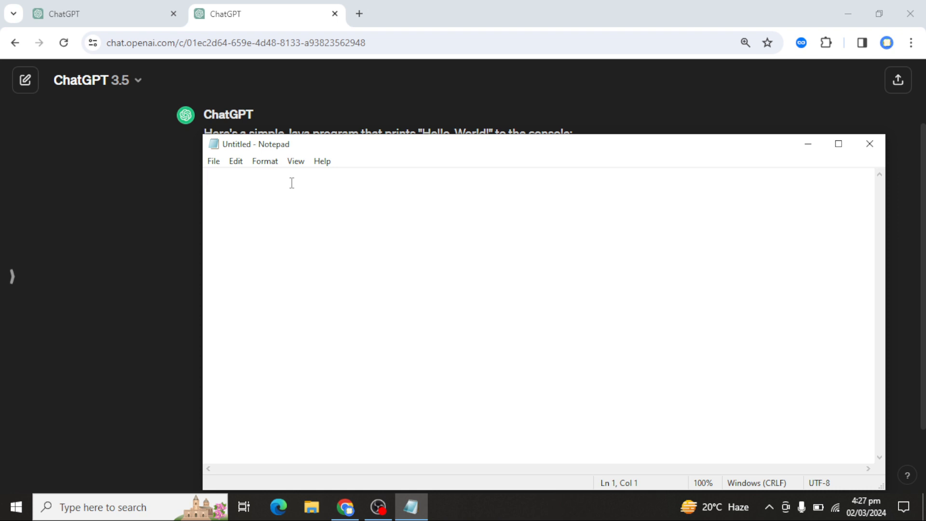
text(public class HelloWorld {     public static void main(String[] args) {         System.out.println("Hello, World!");     } })
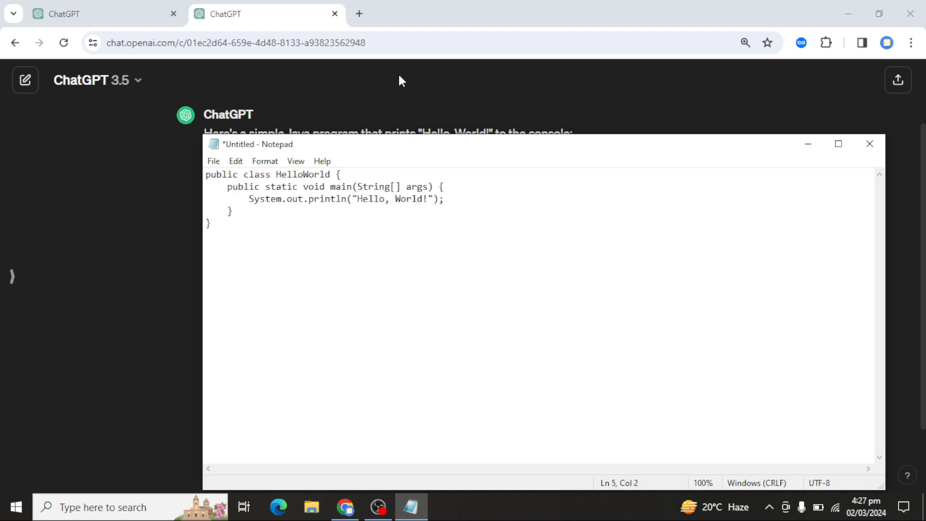
Copy the entire last ChatGPT response and paste it into Notepad on a new line below the code block
drag(390, 147, 489, 166)
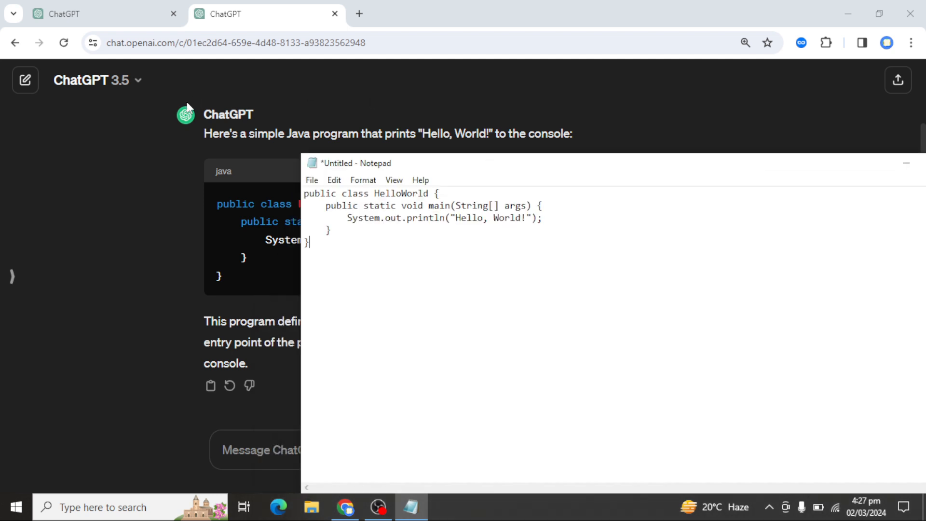
click(146, 251)
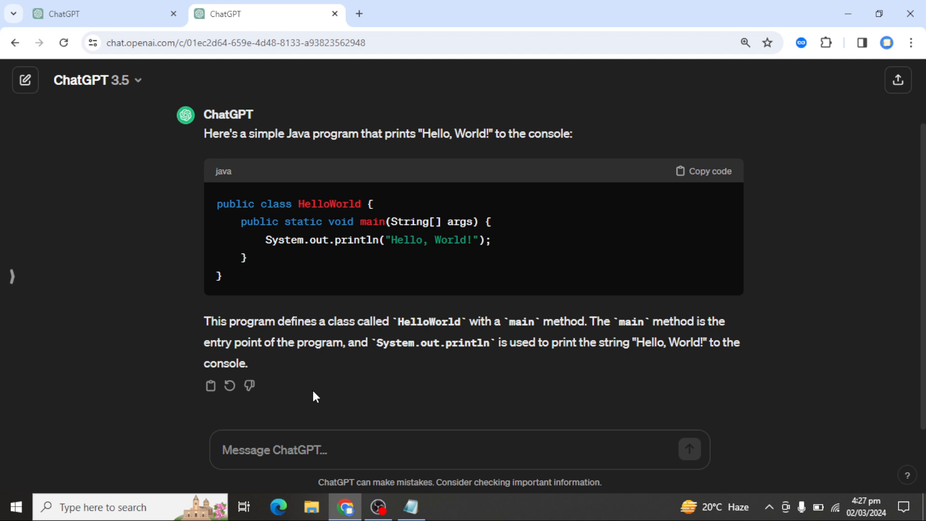
click(411, 454)
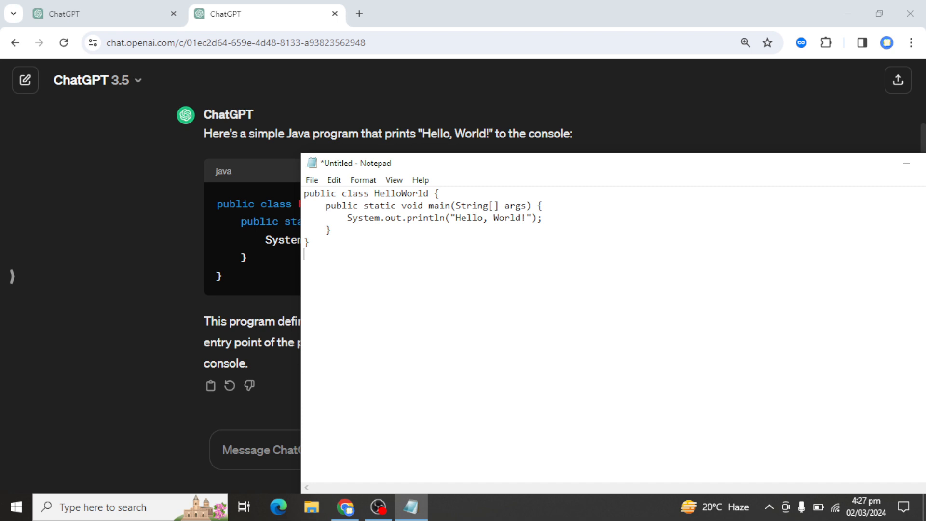
key(ctrl+v)
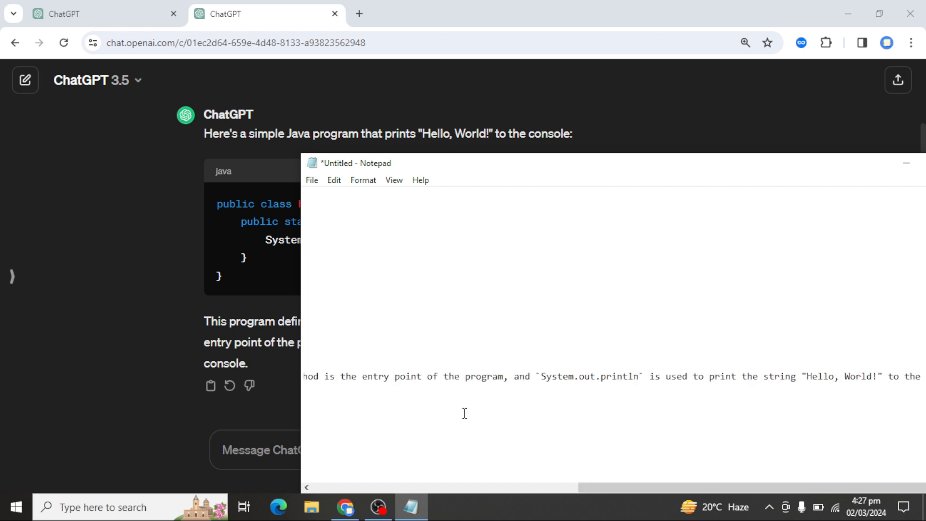
drag(647, 487, 321, 462)
drag(324, 409, 316, 401)
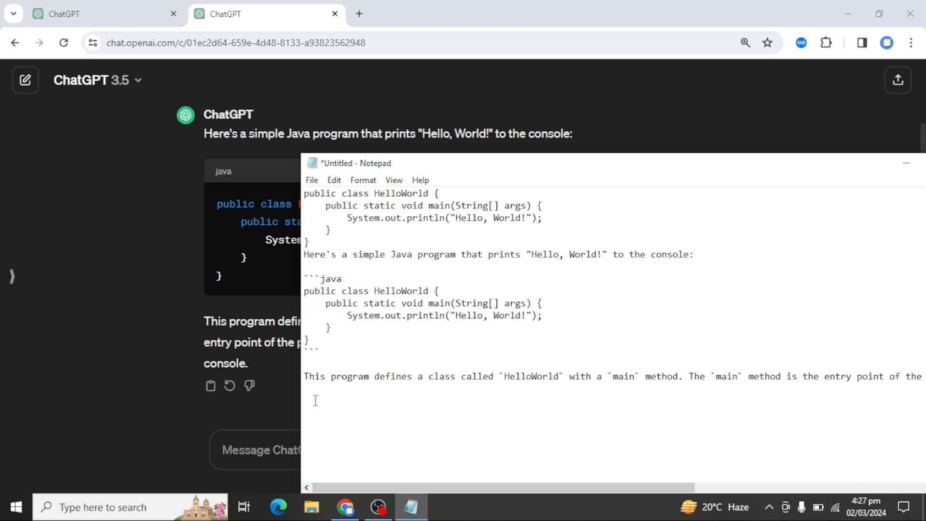
Switch back to ChatGPT in the browser, then show and hide the chat history sidebar
click(127, 338)
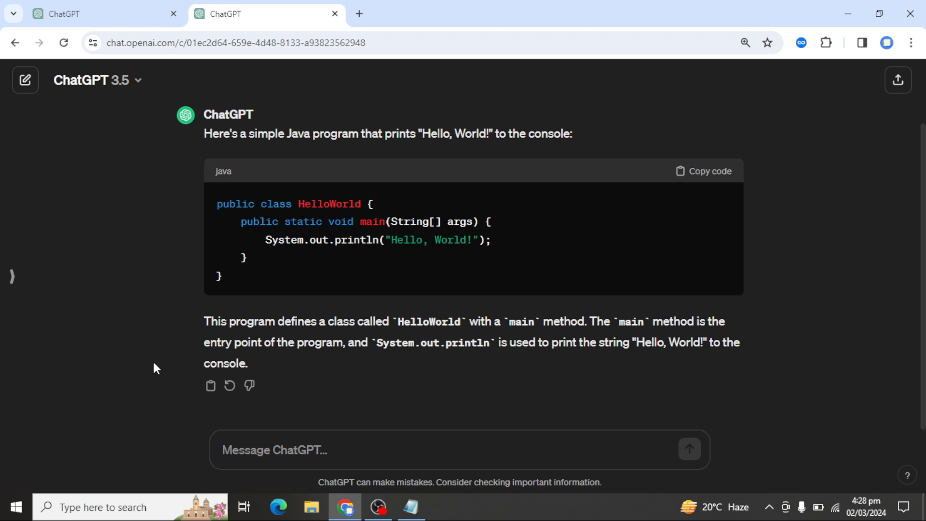
click(11, 278)
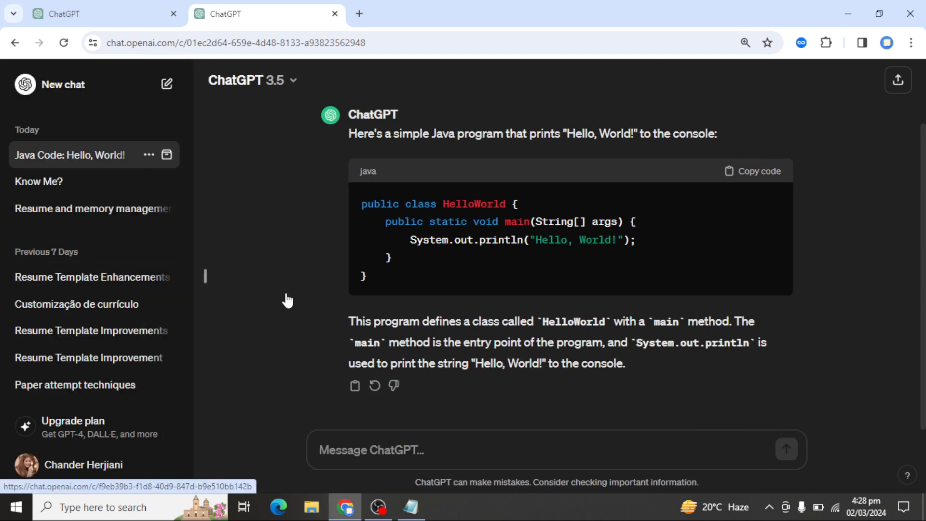
click(206, 277)
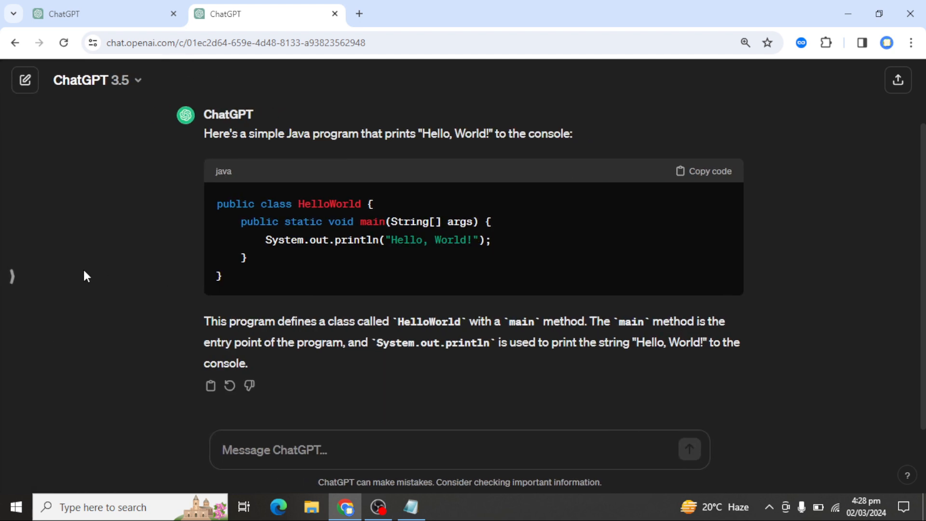
Reopen the keyboard shortcuts list to check the sidebar shortcut, and close it
click(908, 478)
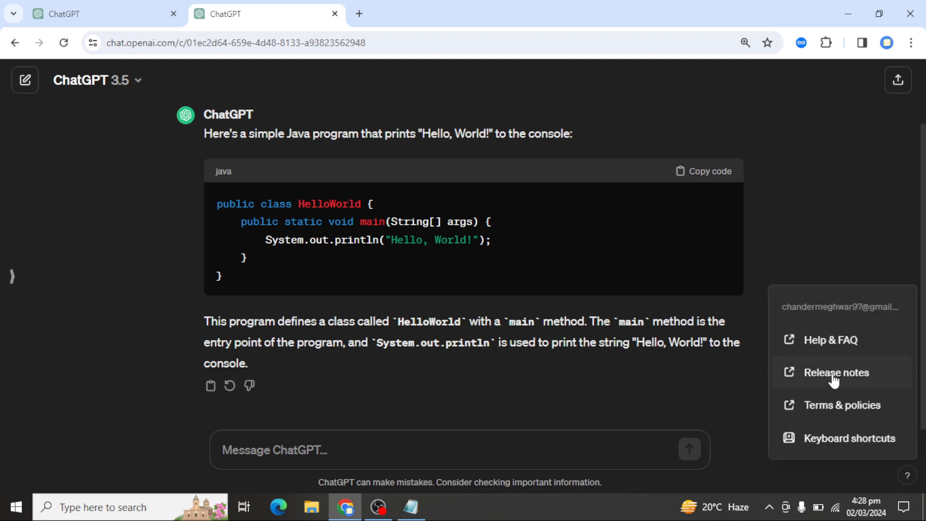
click(817, 439)
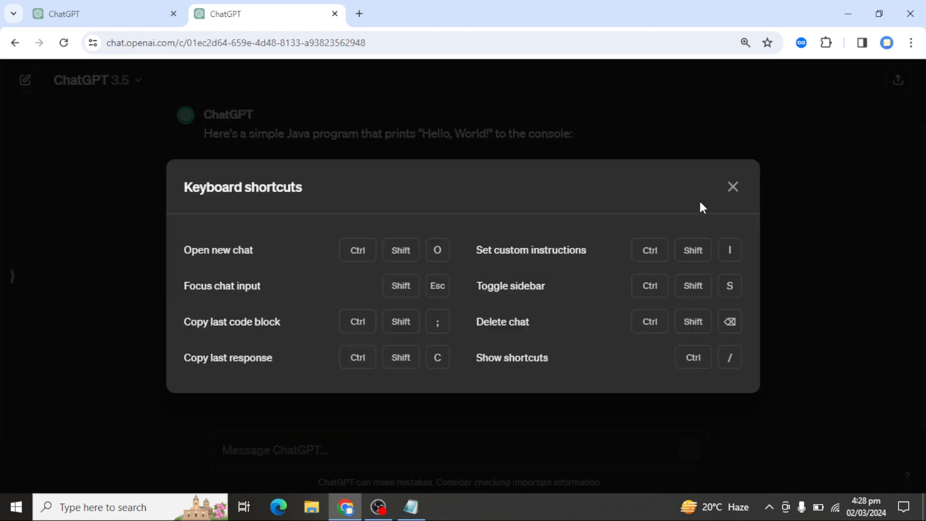
click(730, 190)
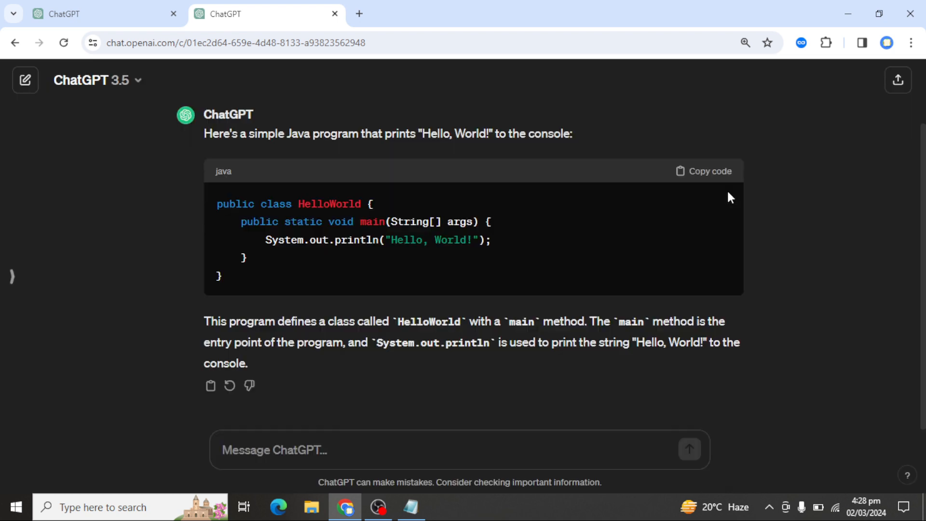
Toggle the chat history sidebar open and closed several times, leaving it hidden
click(11, 277)
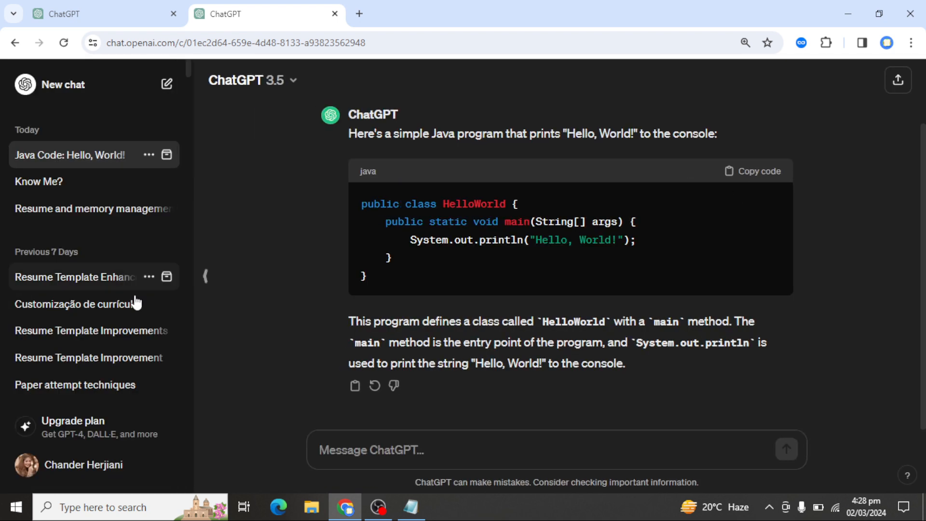
click(206, 280)
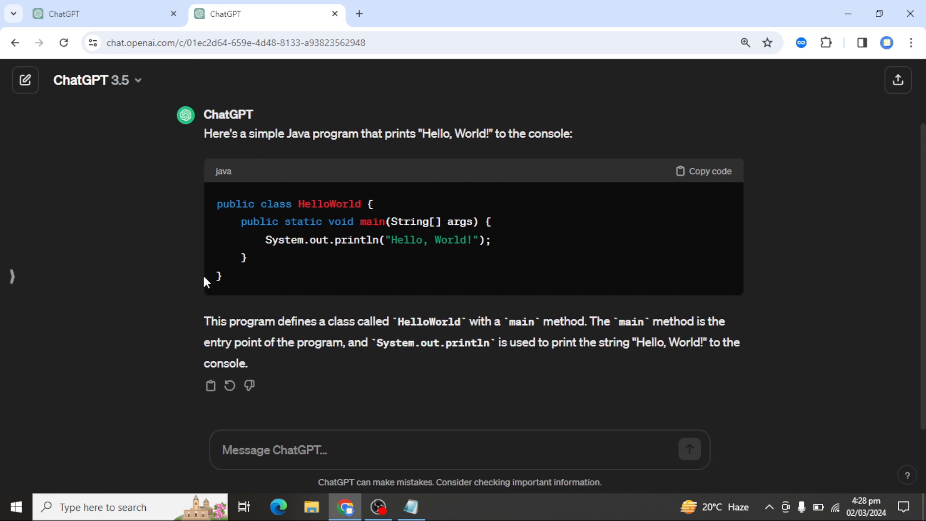
click(11, 279)
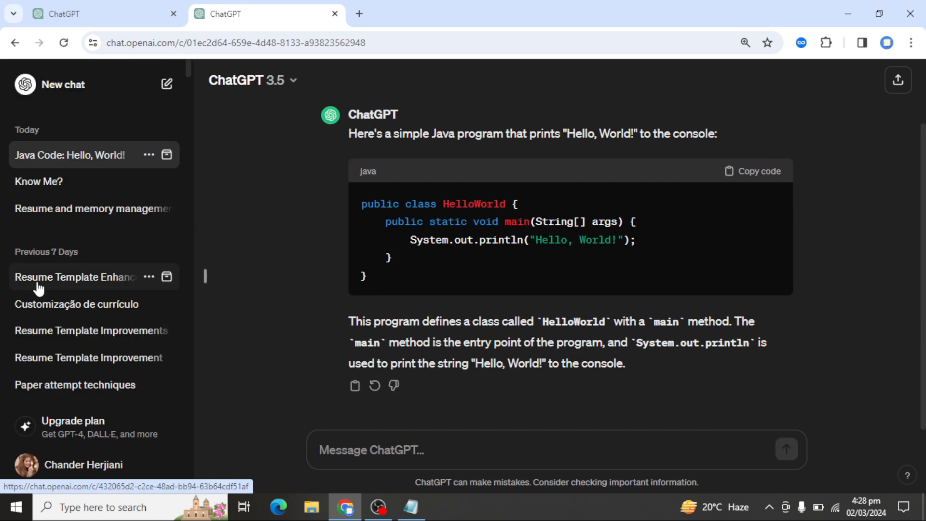
click(208, 280)
click(13, 276)
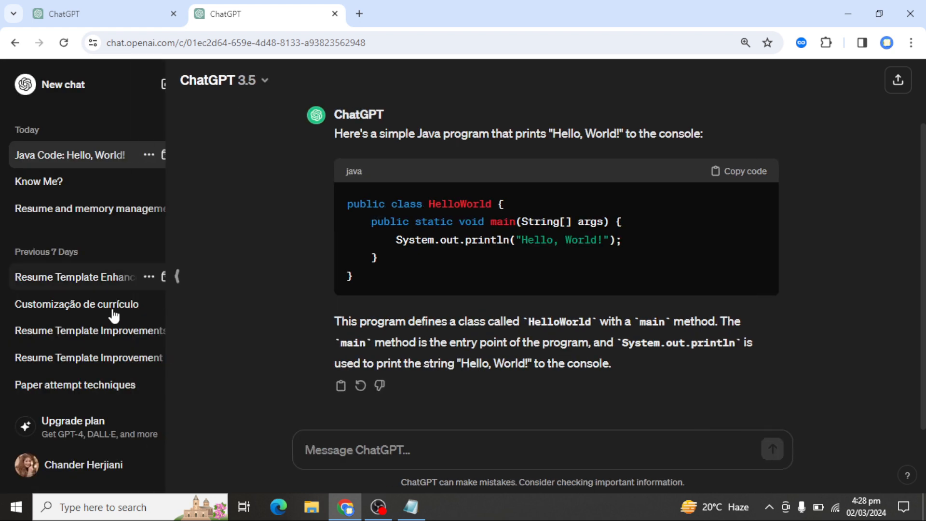
key(ctrl+shift+s)
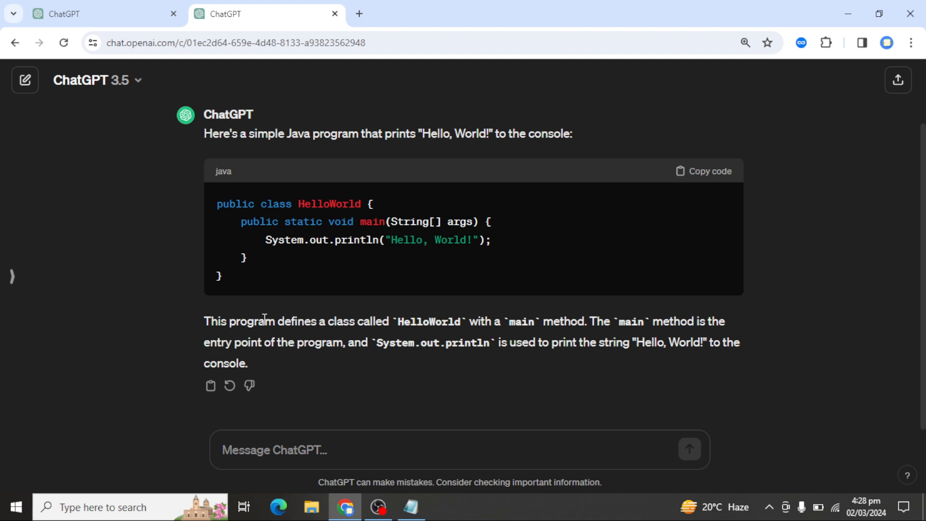
click(11, 277)
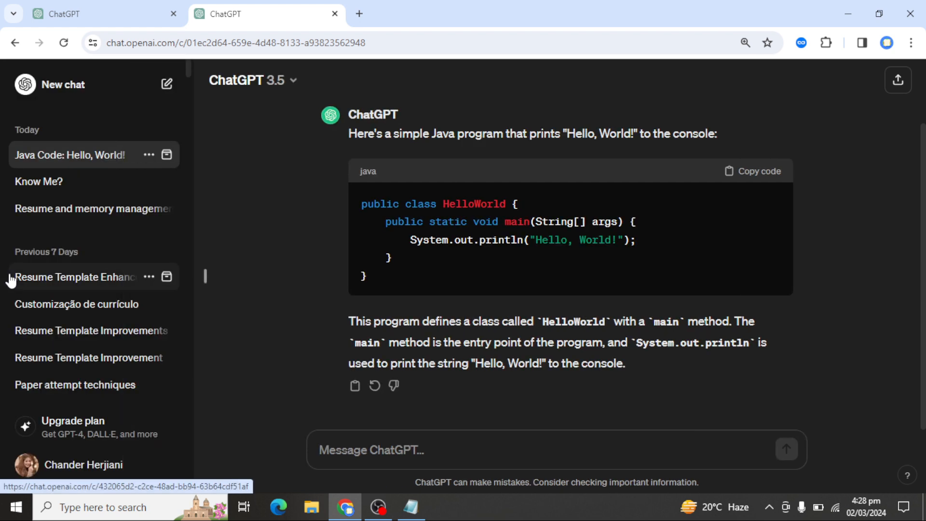
click(200, 285)
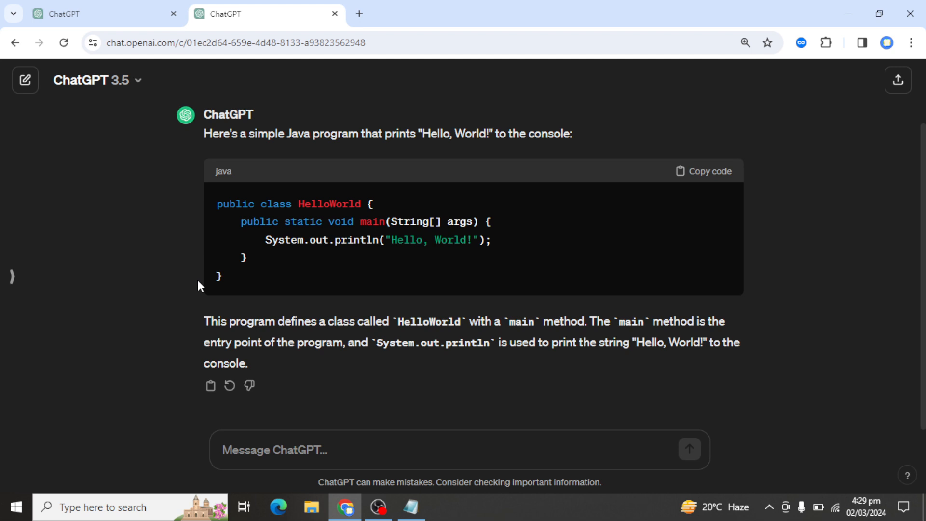
Open the custom instructions settings to view the field for personal background, and close them without saving
key(ctrl+shift+i)
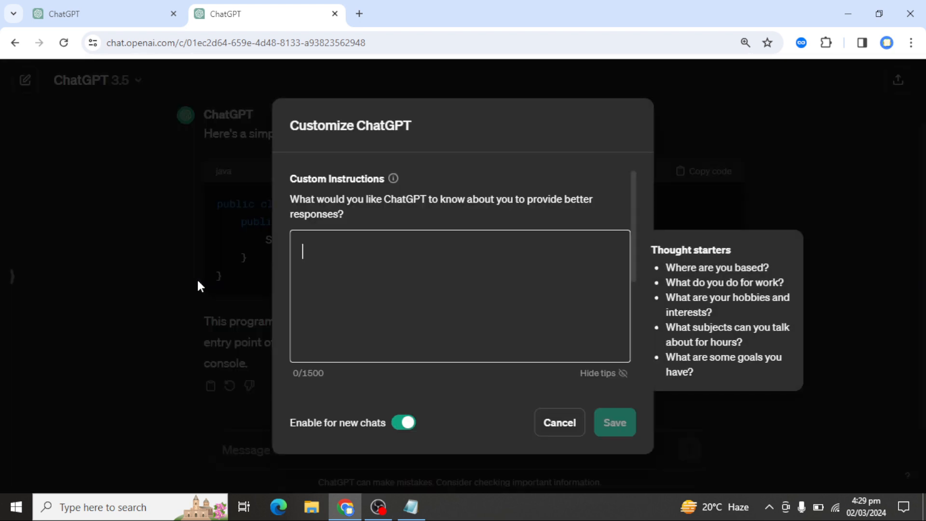
click(408, 291)
click(567, 431)
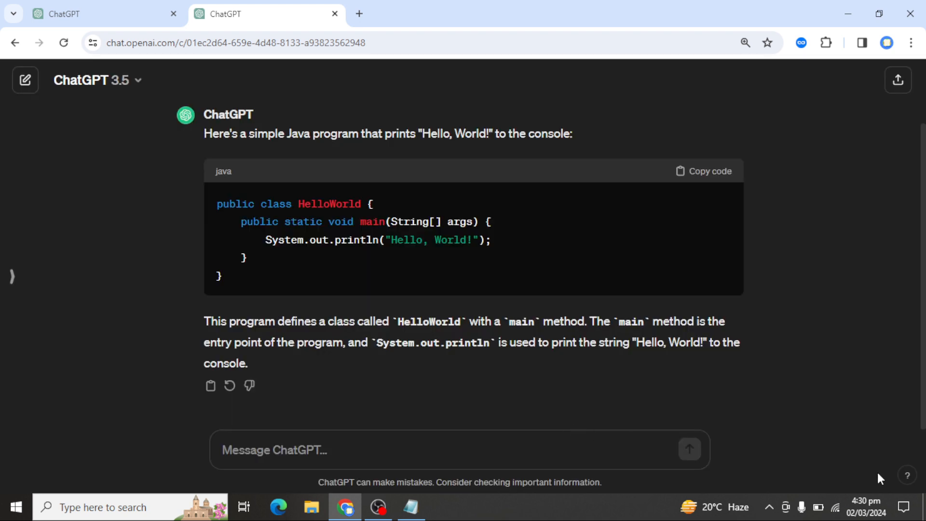
Look up the shortcut for deleting a chat in the keyboard shortcuts list, and close the list
click(908, 477)
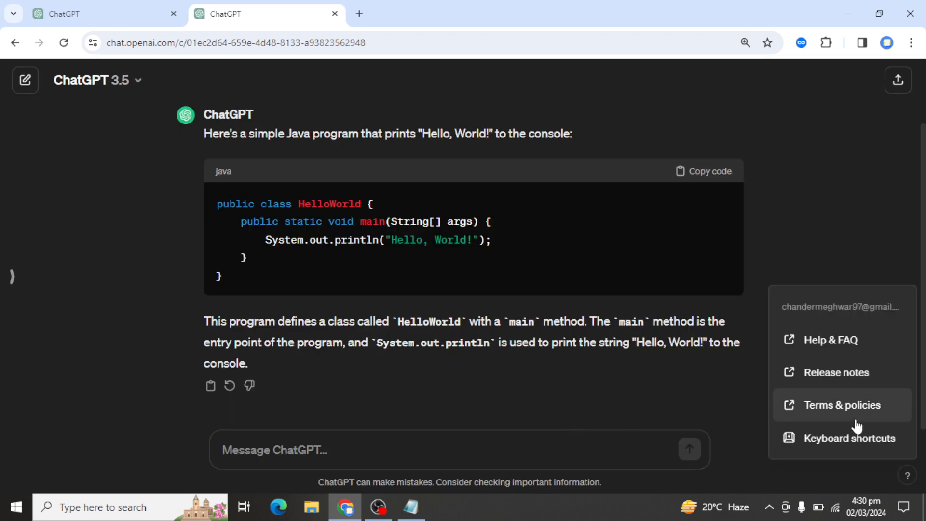
click(835, 442)
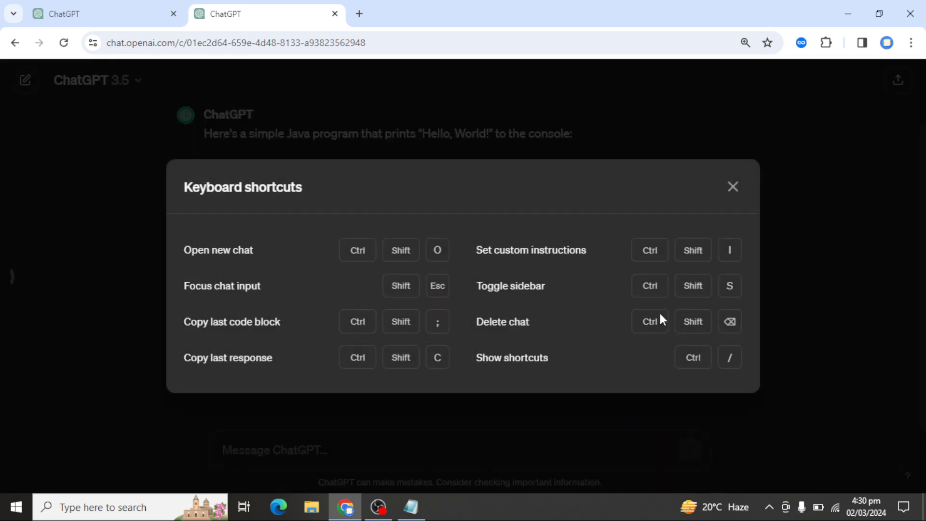
click(732, 184)
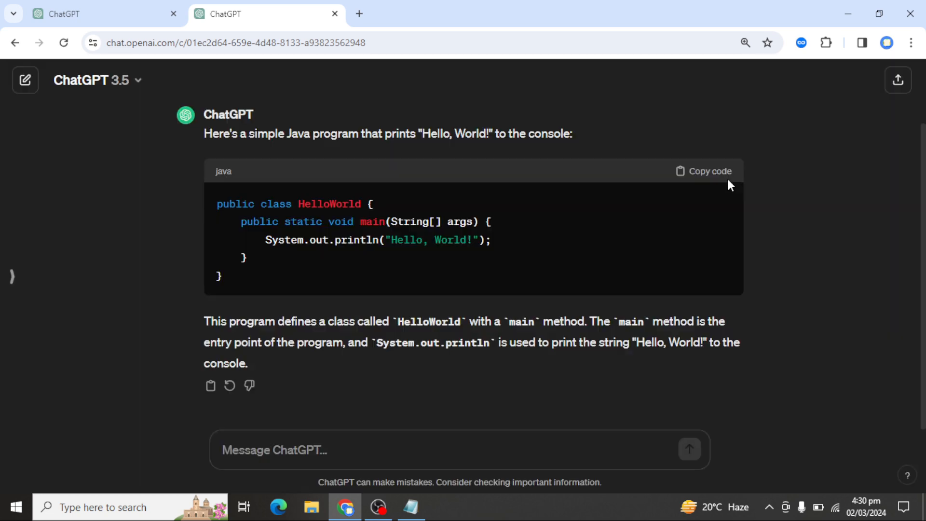
Delete the current chat containing the Java Hello World program and confirm the deletion
click(371, 456)
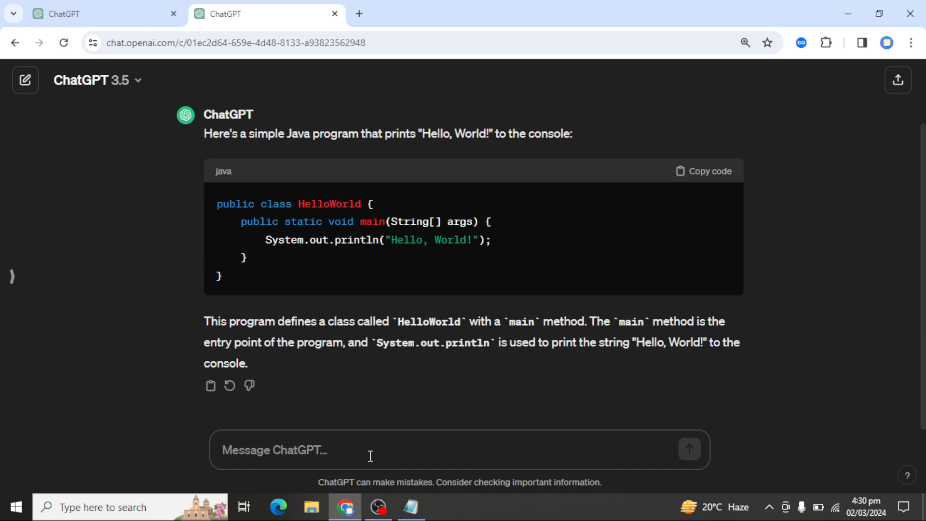
key(ctrl+shift+BackSpace)
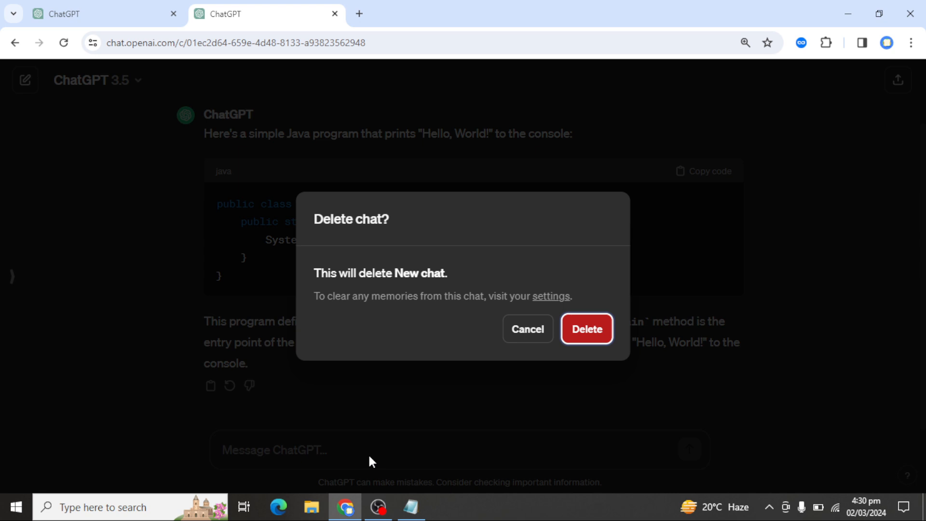
key(Return)
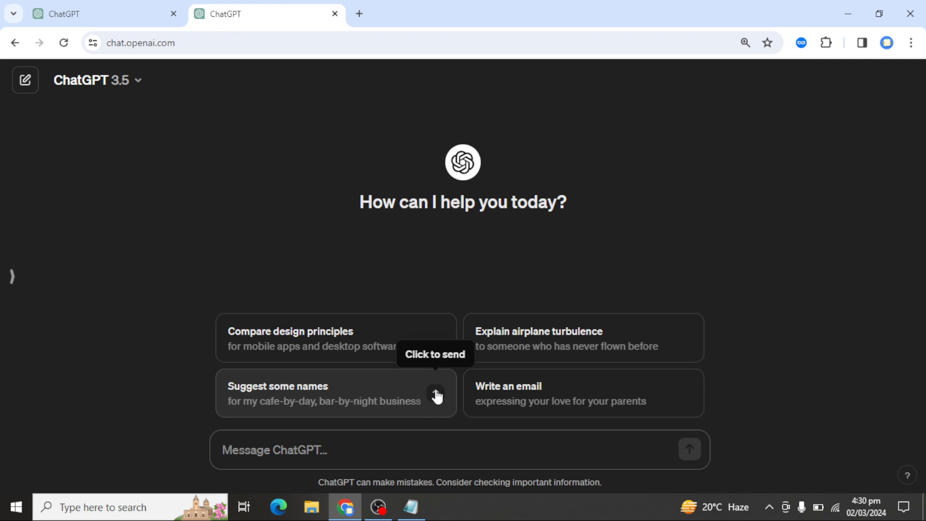
Bring up the custom instructions again and cancel them, then view and close the keyboard shortcuts list
key(ctrl+shift+i)
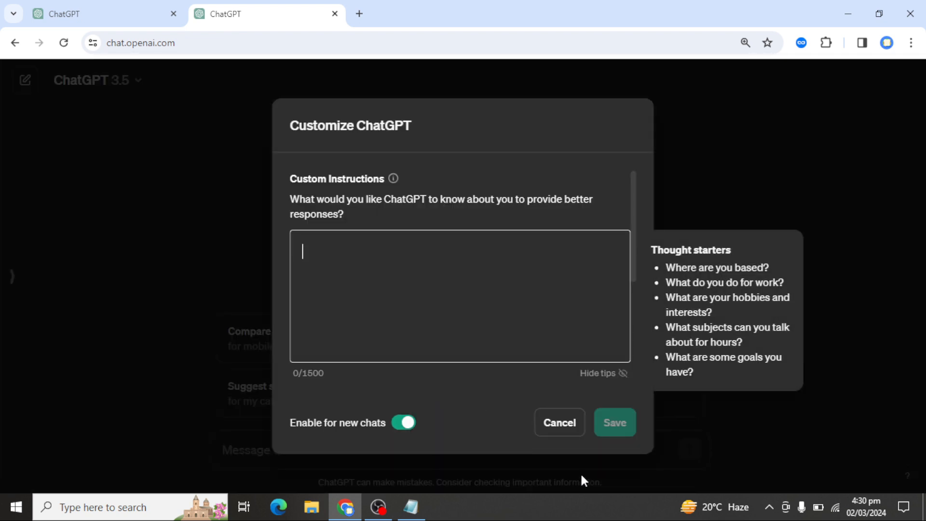
click(568, 436)
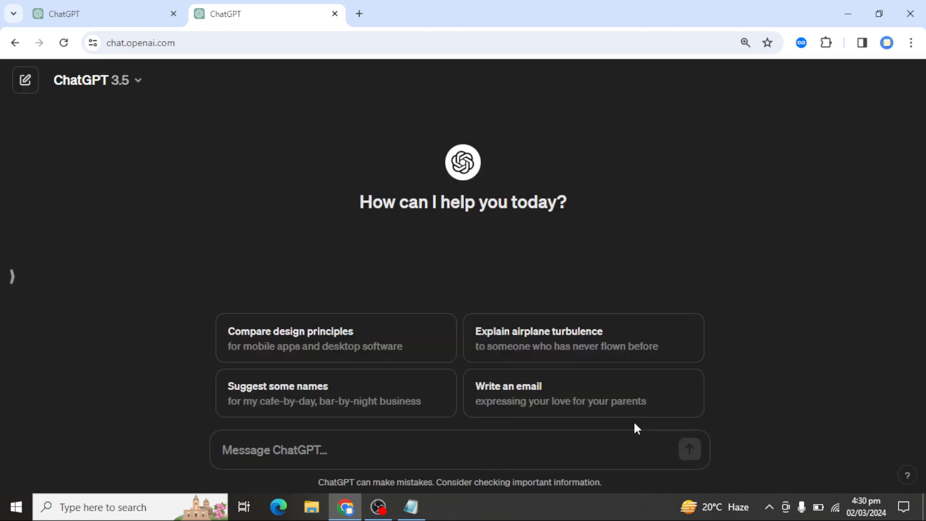
click(903, 478)
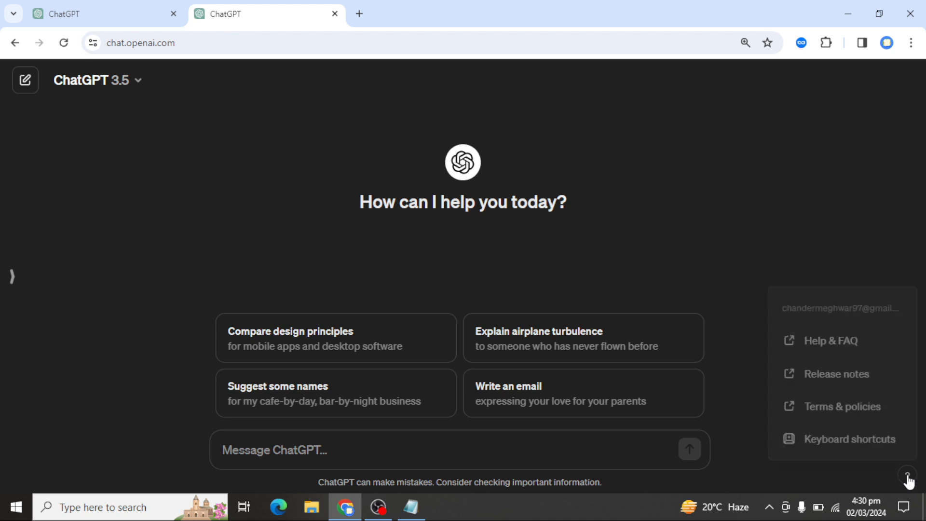
click(868, 449)
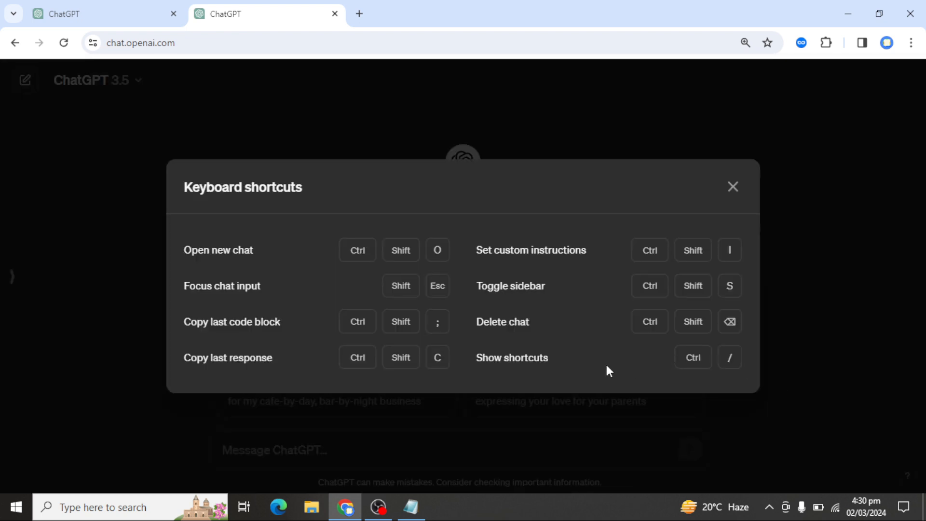
click(733, 188)
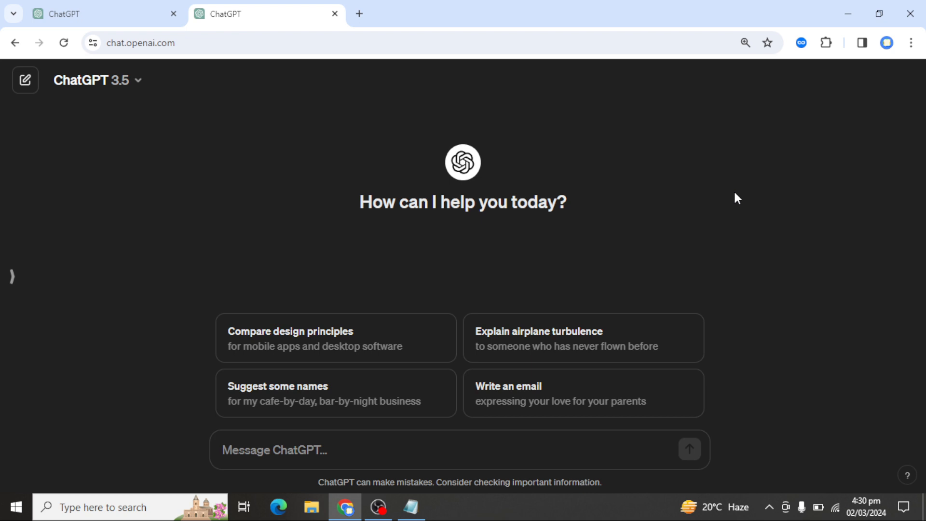
Check the Show shortcuts entry in the keyboard shortcuts list, close the list, and display it again using that shortcut
click(907, 475)
click(886, 444)
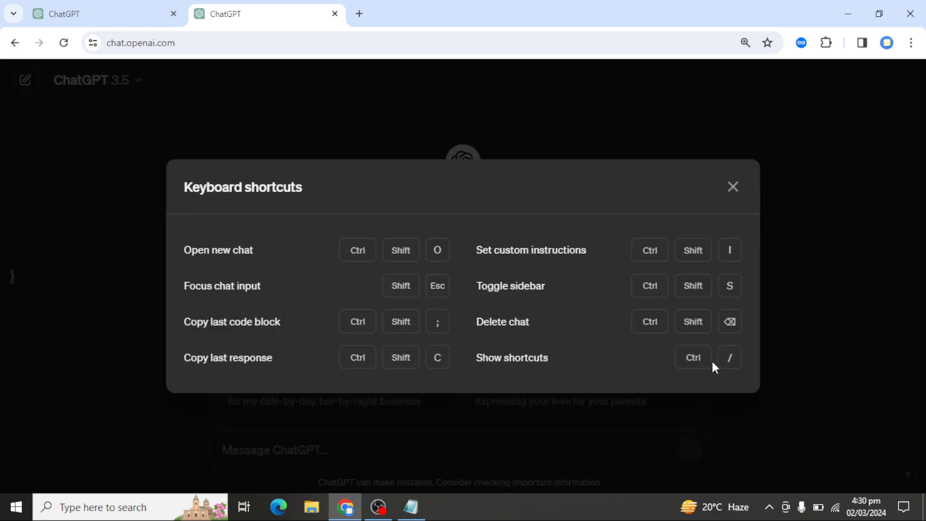
click(733, 187)
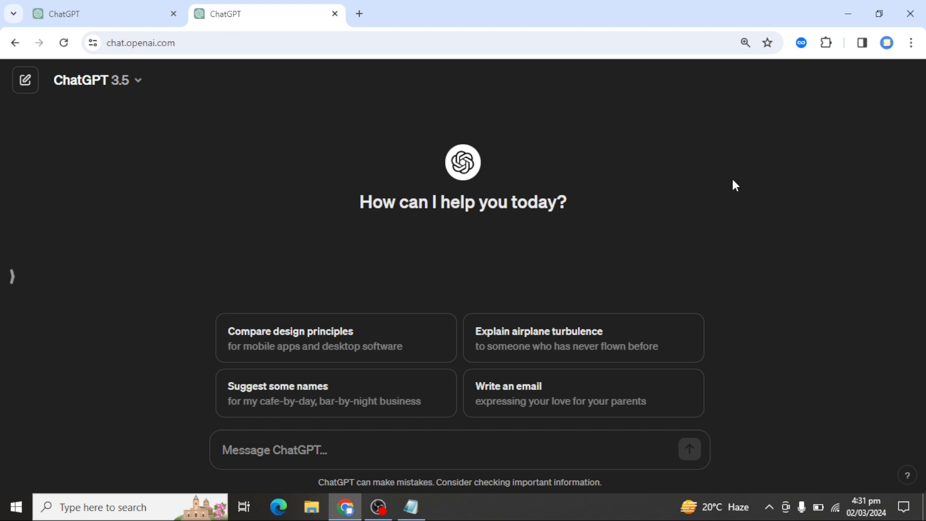
key(ctrl+/)
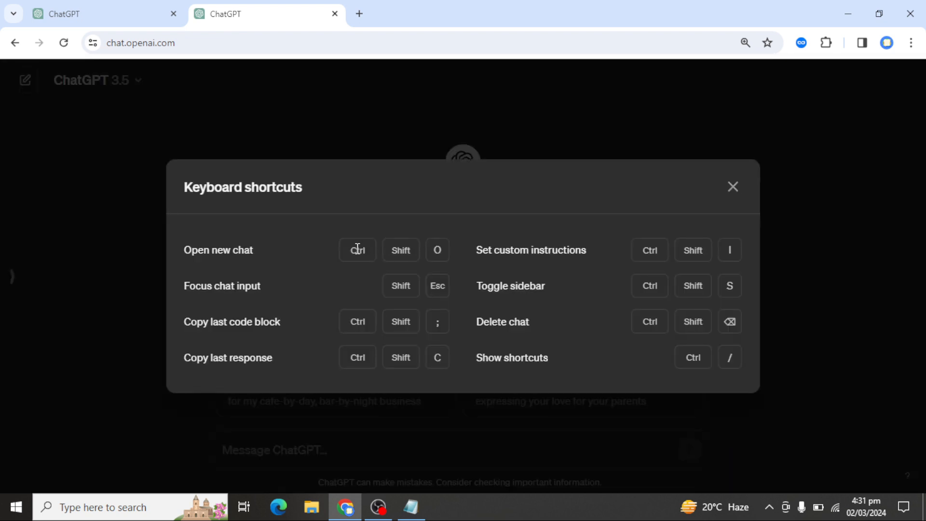